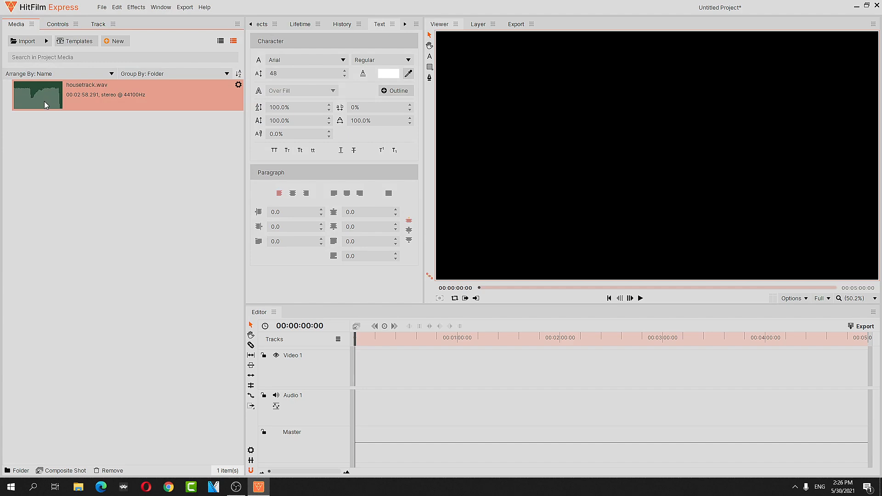
Switch the workspace layout to Compositing
left_click(166, 10)
mouse_move(181, 18)
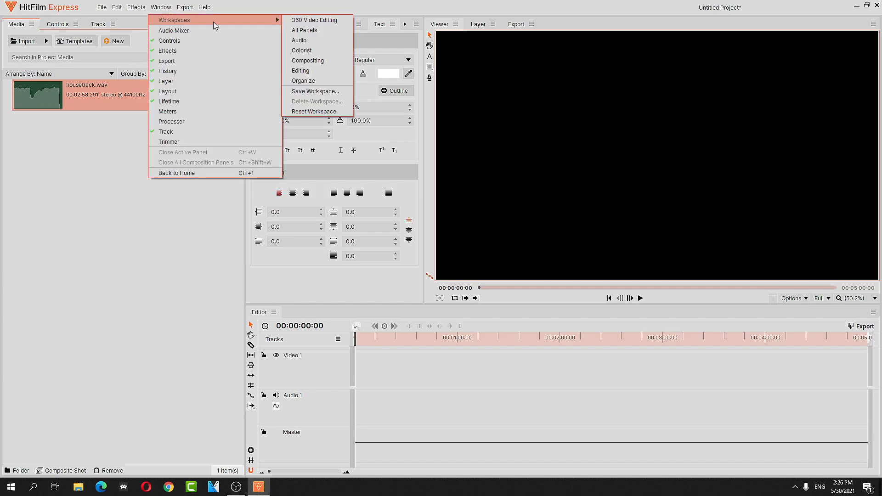
left_click(330, 60)
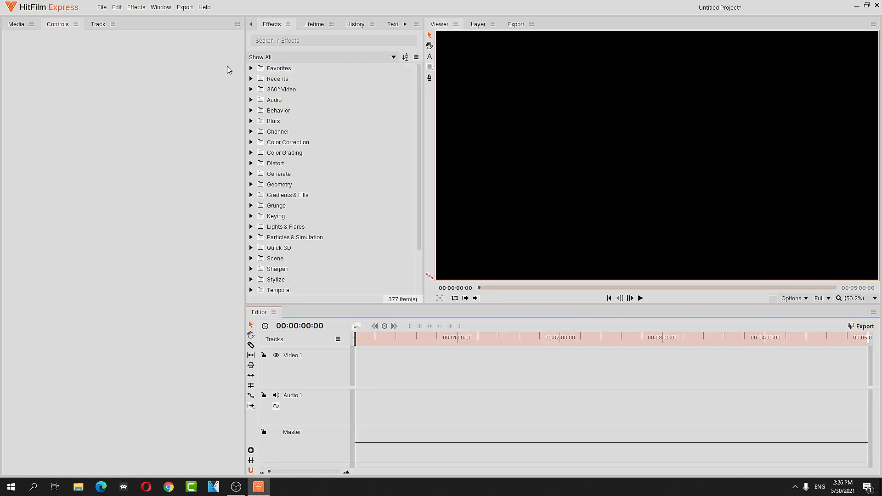
Make a composite shot from housetrack.wav in the project media, using the 1080p Full HD @ 30 fps template
left_click(16, 25)
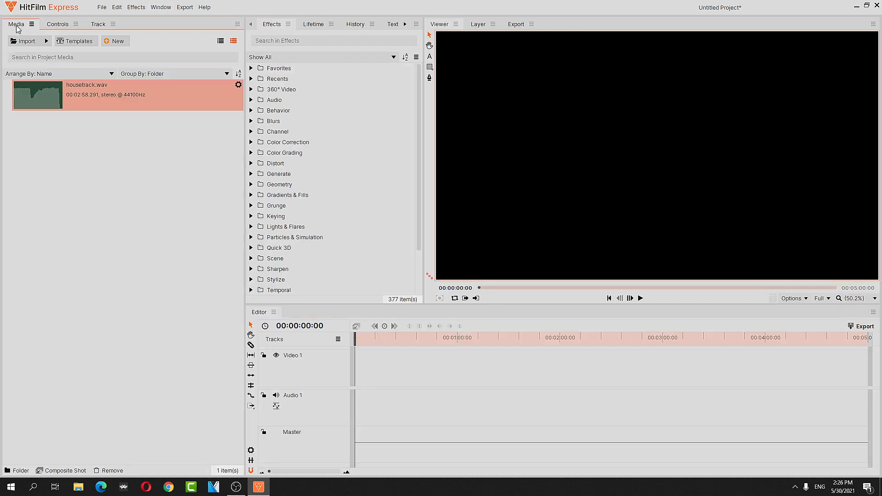
right_click(51, 96)
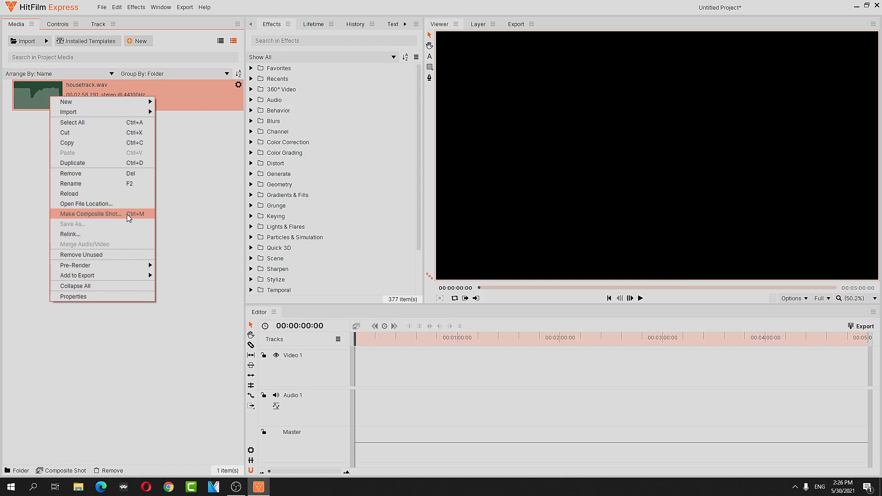
left_click(32, 184)
left_click(41, 99)
right_click(36, 96)
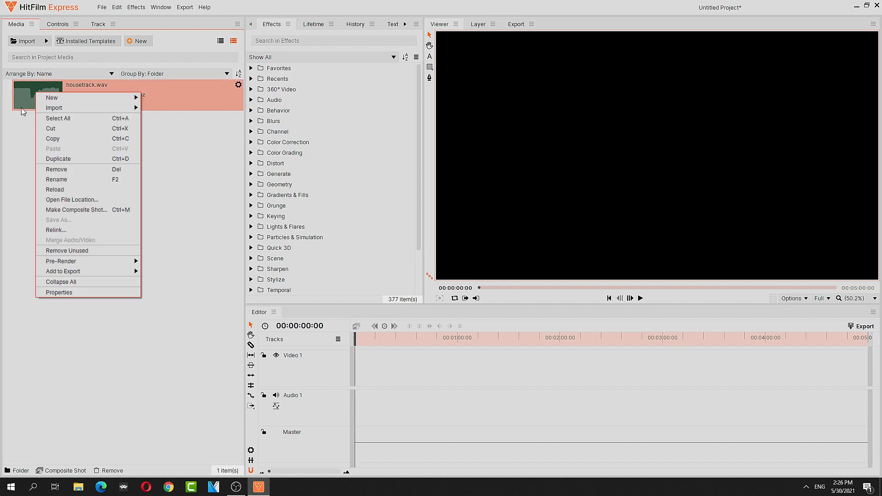
left_click(42, 126)
right_click(41, 99)
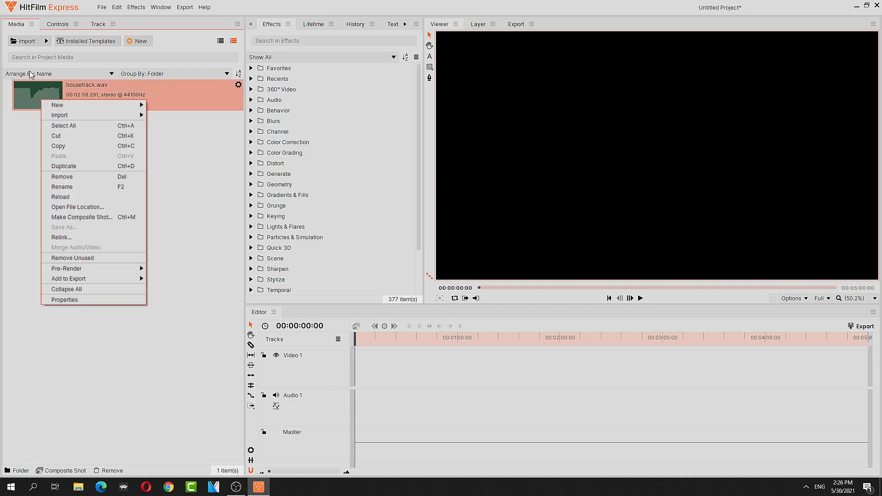
left_click(93, 217)
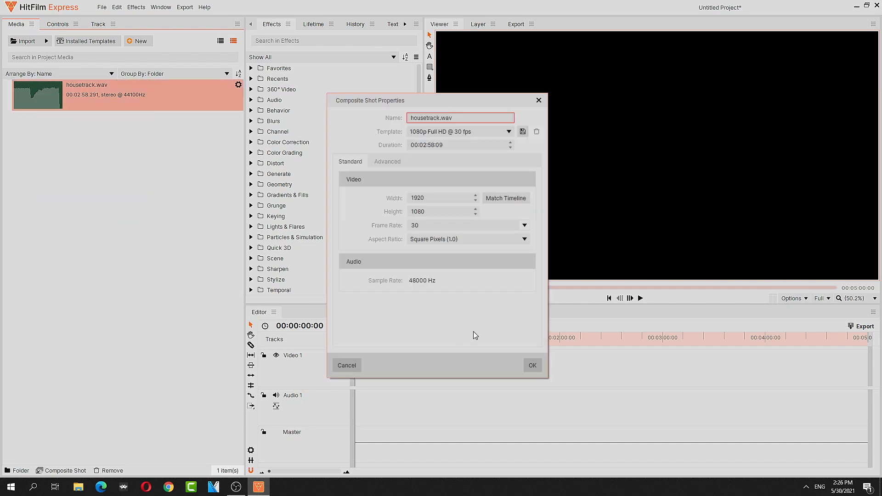
left_click(533, 365)
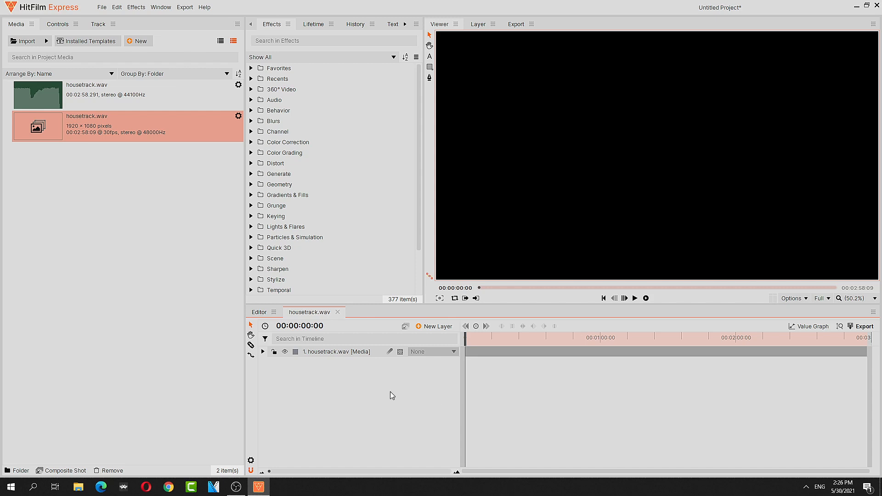
Add a new plane layer to the housetrack.wav composite shot
right_click(315, 365)
mouse_move(339, 368)
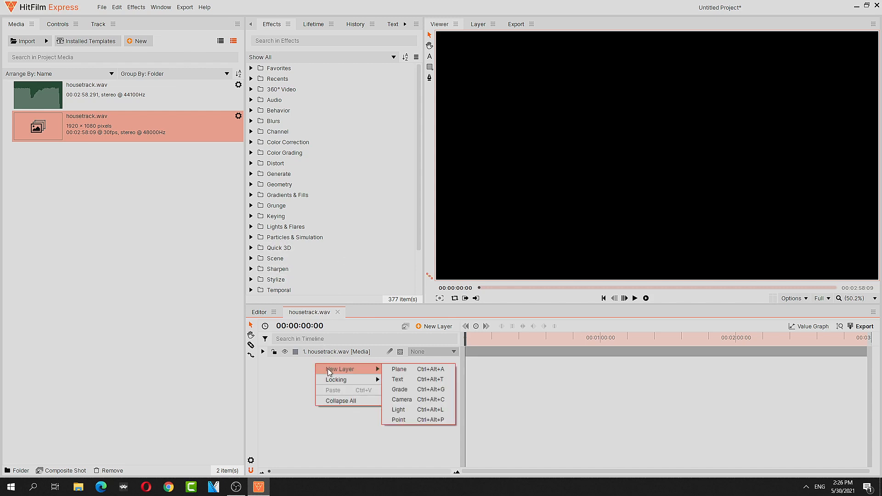
left_click(417, 370)
left_click(503, 294)
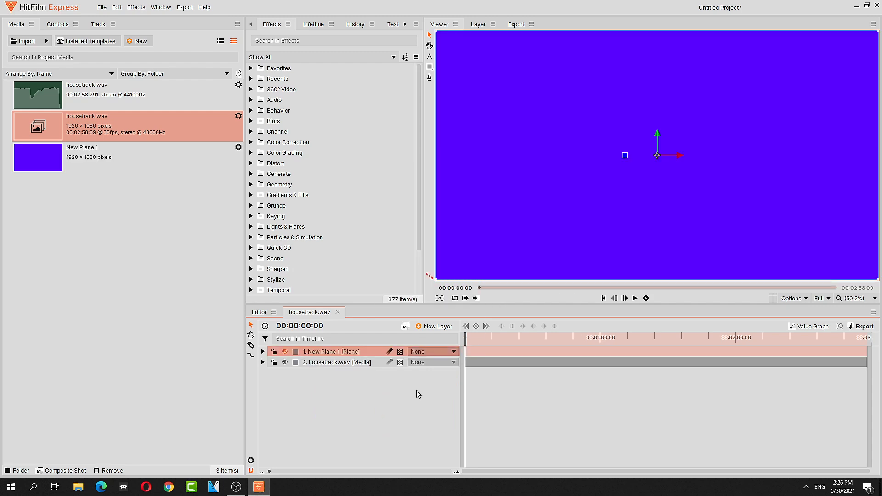
Search the effects for "audio" and apply Audio Spectrum to the plane layer
left_click(290, 41)
type("audio")
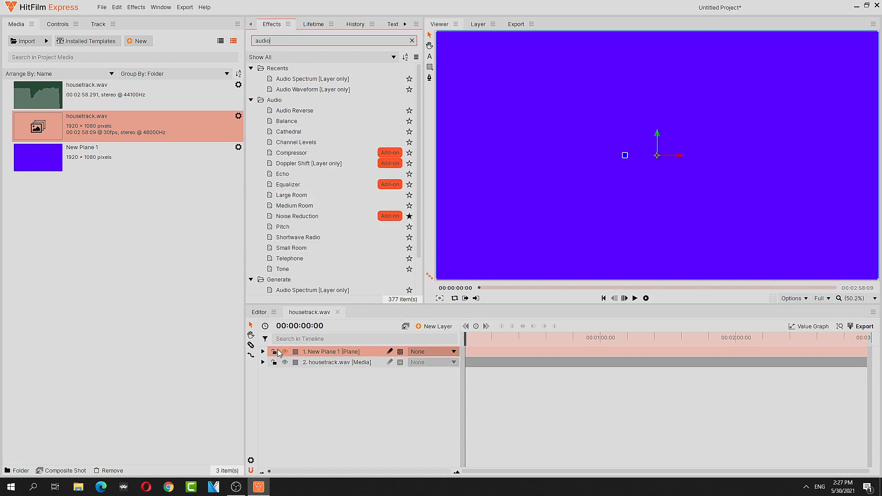
left_click(262, 351)
left_click(281, 81)
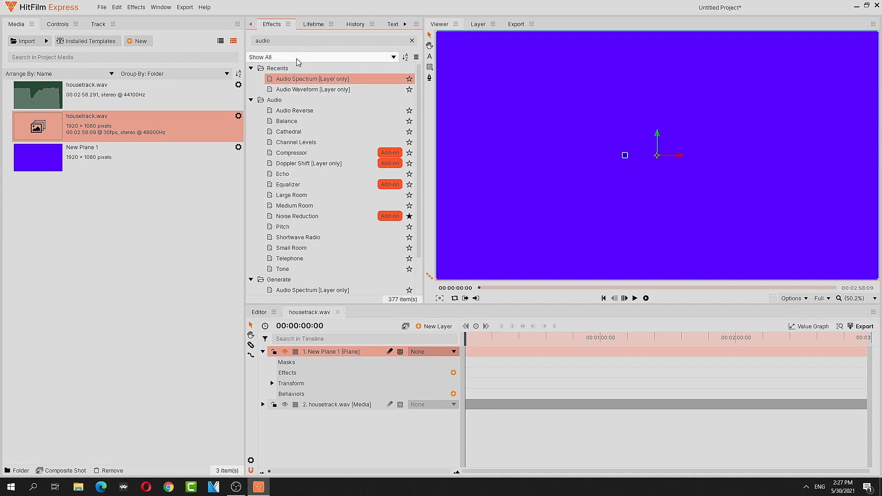
left_click_drag(307, 359, 322, 374)
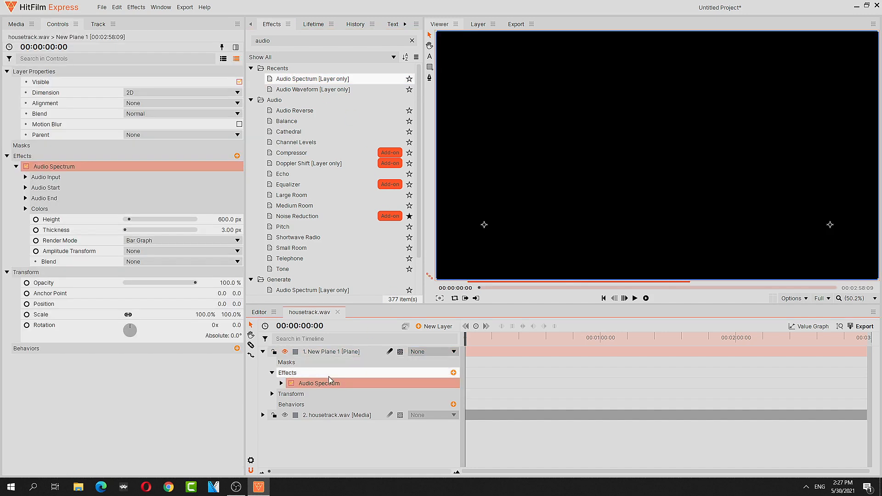
Set the Audio Spectrum's input audio layer to housetrack.wav and briefly play the result
scroll(310, 407, "down", 1)
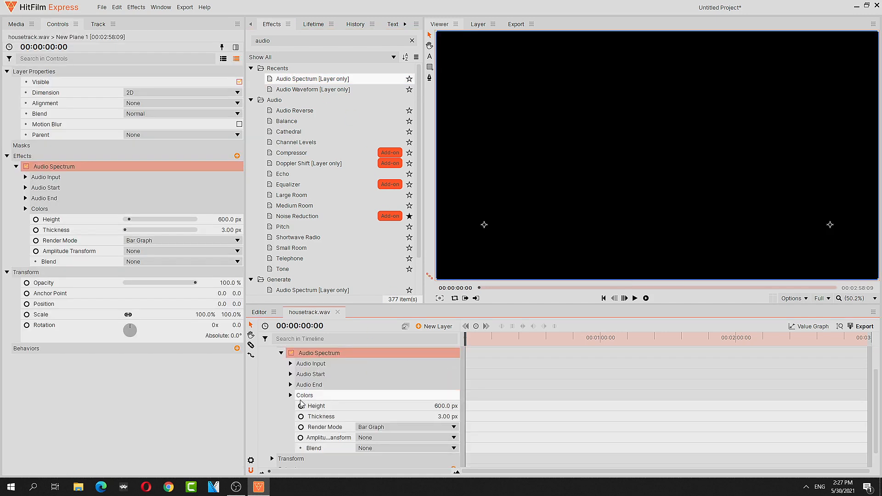
left_click(290, 363)
left_click(371, 374)
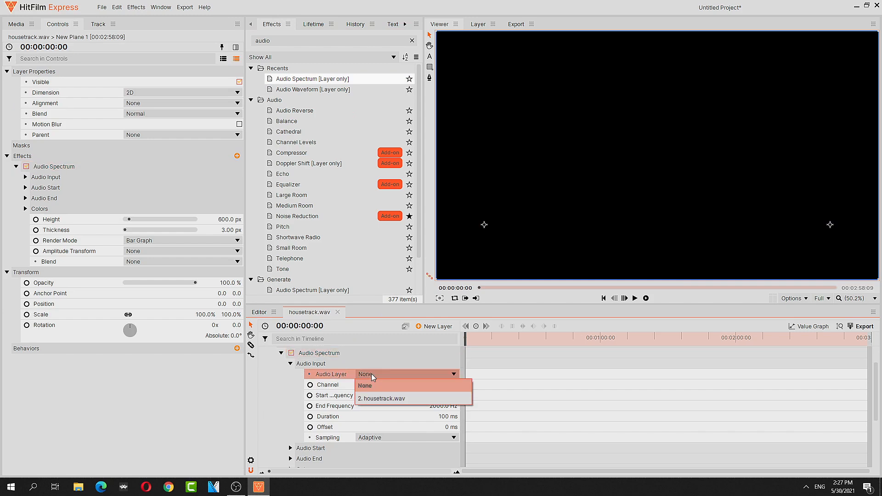
left_click(382, 398)
left_click(636, 299)
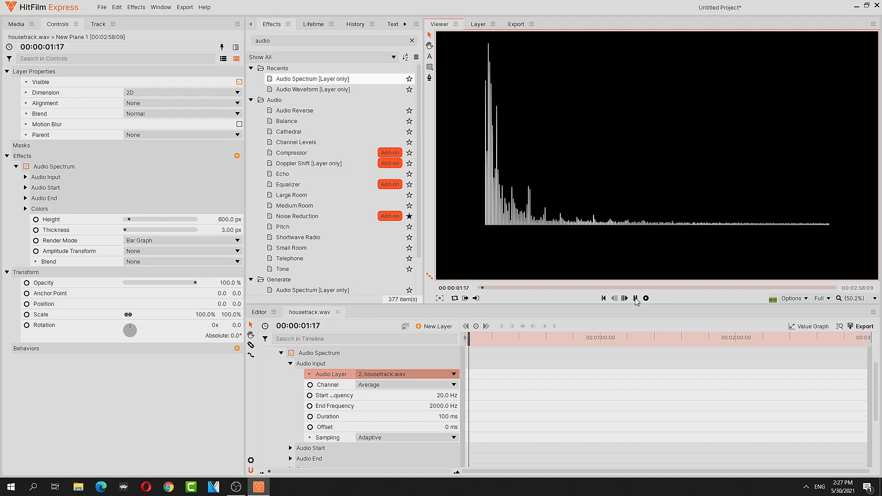
left_click(635, 299)
Scale the spectrum plane to about 87.9% by 70.2% and move it to about -5.9, -161.4 in the viewer
left_click(587, 174)
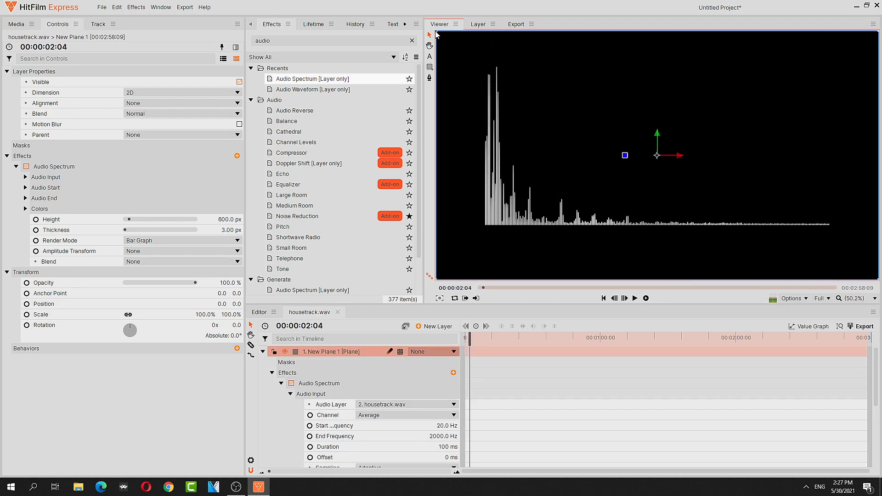
left_click_drag(436, 39, 512, 115)
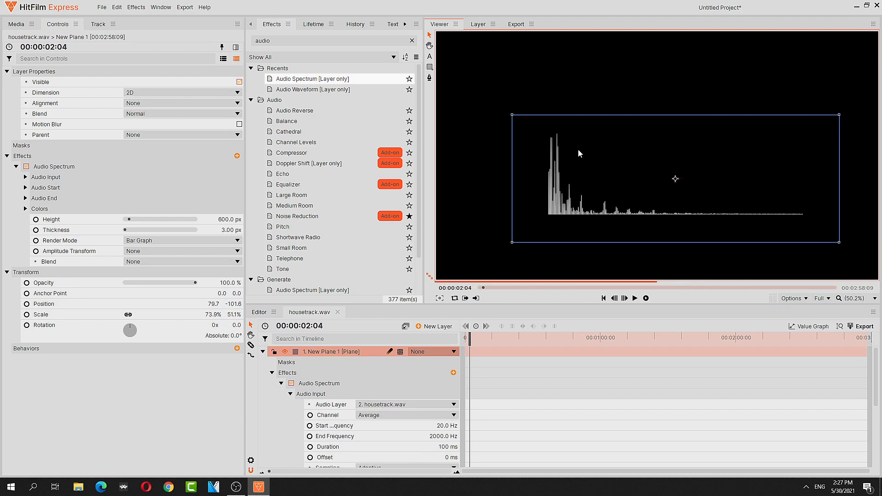
left_click_drag(635, 194, 607, 193)
left_click_drag(812, 241, 823, 267)
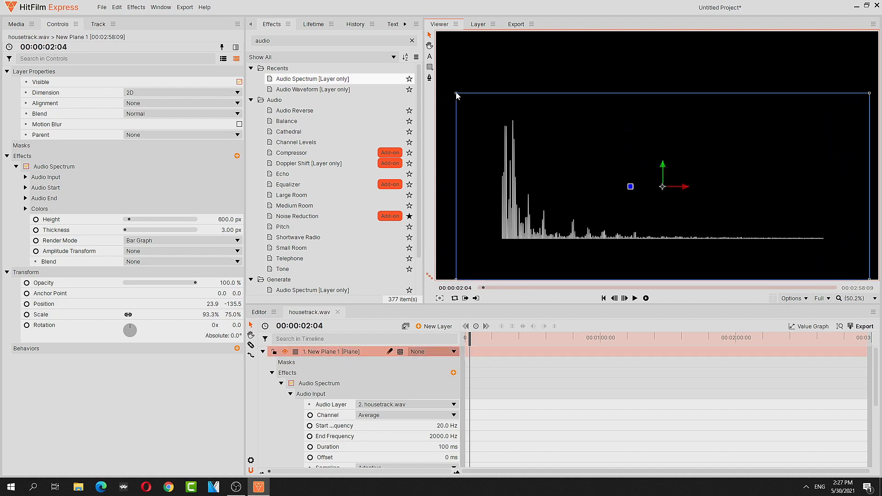
left_click_drag(463, 98, 464, 99)
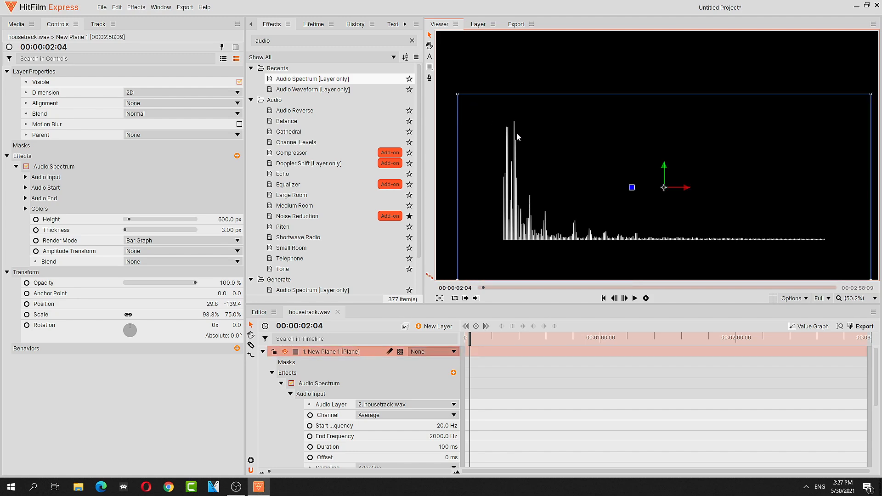
left_click_drag(516, 132, 512, 98)
left_click_drag(453, 246, 465, 239)
left_click_drag(535, 210, 531, 248)
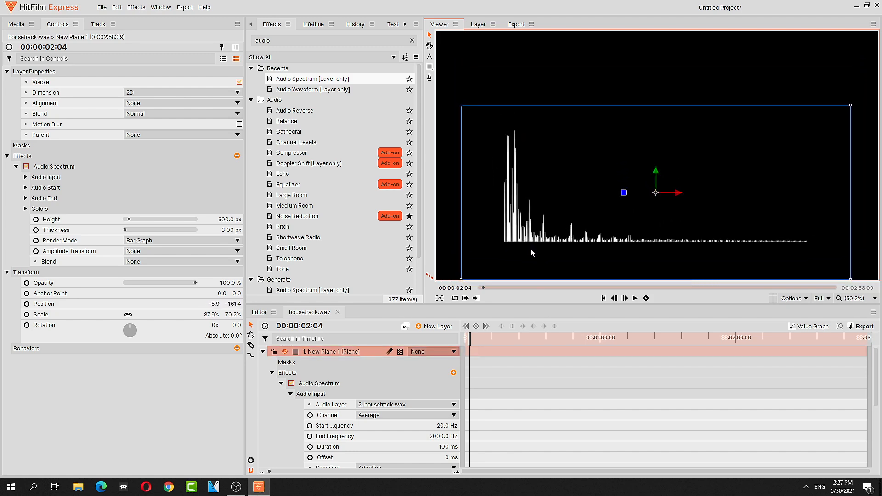
Preview the resized spectrum and return the playhead to the start of the timeline
left_click(633, 299)
left_click(633, 299)
left_click_drag(470, 340, 461, 345)
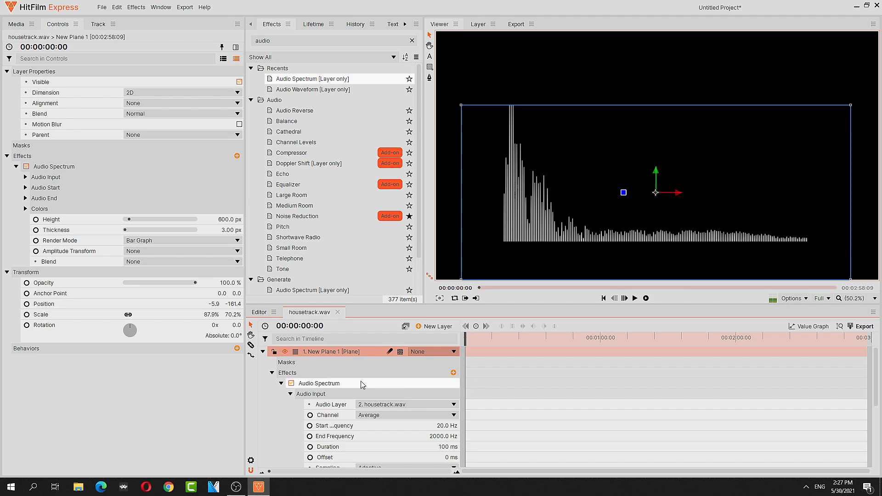
Lock the plane layer and collapse its properties in the timeline
right_click(365, 352)
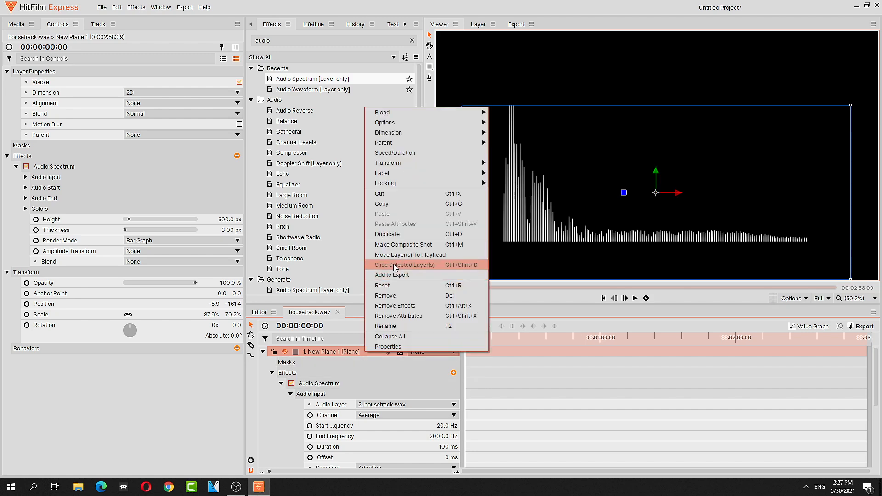
left_click(287, 354)
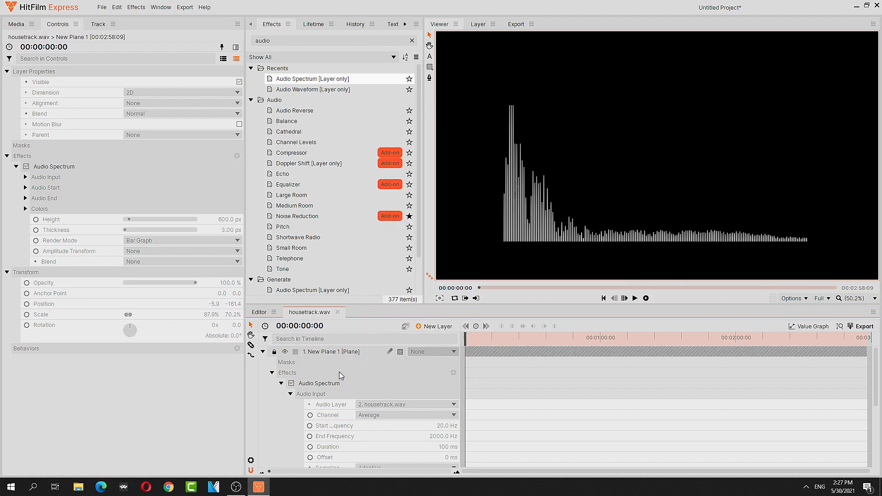
scroll(338, 374, "down", 4)
scroll(330, 402, "up", 4)
scroll(308, 355, "down", 3)
scroll(326, 388, "up", 3)
scroll(356, 390, "down", 3)
scroll(321, 372, "up", 3)
left_click(263, 351)
Add a text layer to the composite shot with the title "Jason Reviews TECH"
right_click(303, 377)
mouse_move(307, 379)
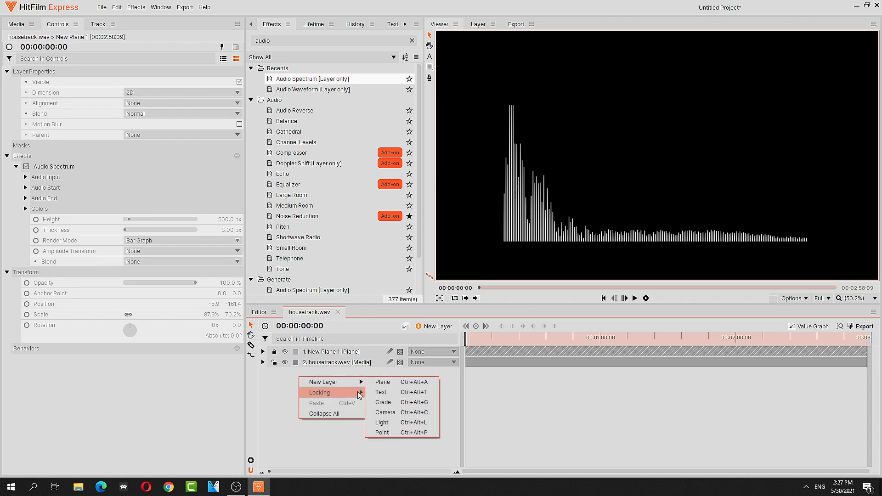
left_click(413, 392)
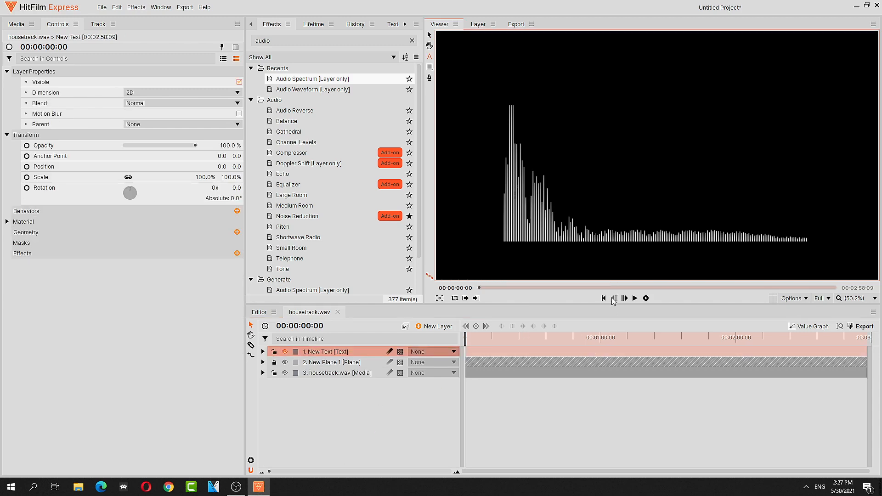
left_click(398, 27)
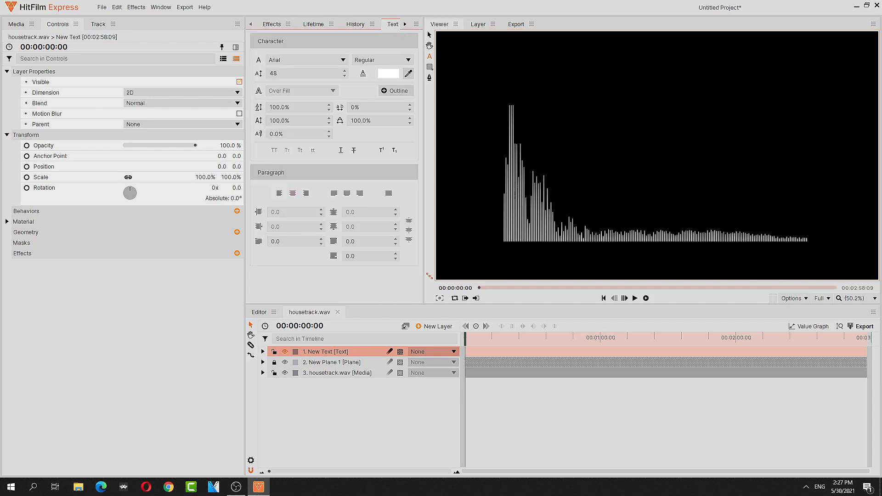
type("Jaso")
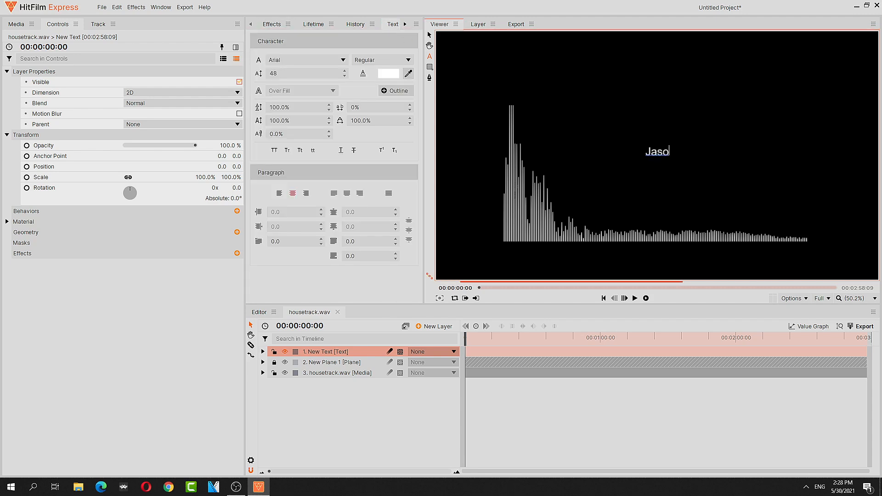
type("n Reviews TECH")
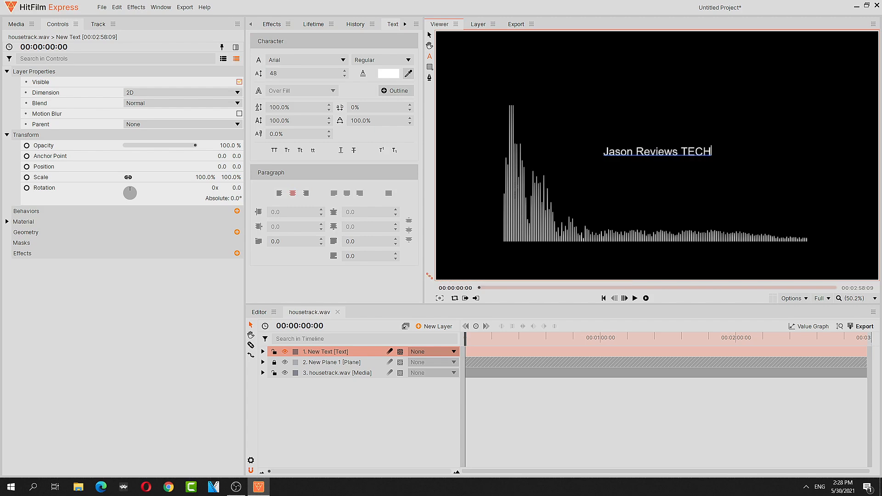
Try to enlarge the title's font size to 166 and 216 without selecting its characters
left_click_drag(318, 75, 302, 73)
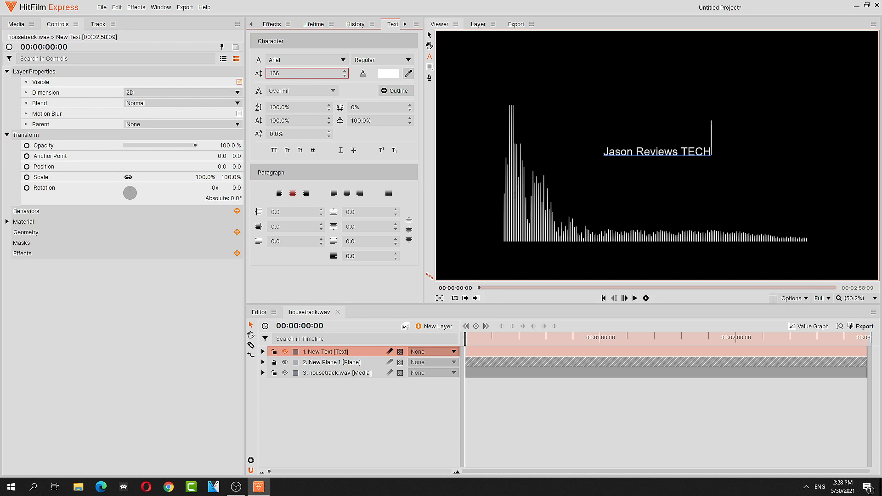
left_click(657, 151)
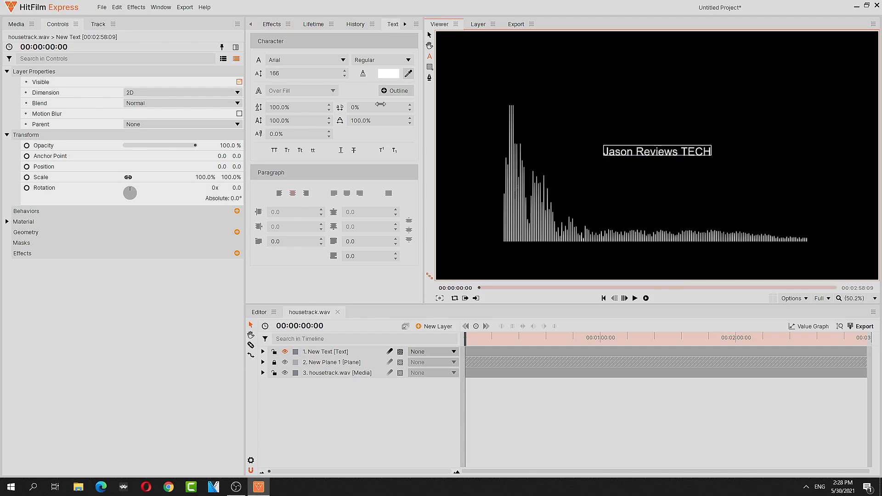
left_click_drag(299, 73, 291, 73)
left_click(683, 152)
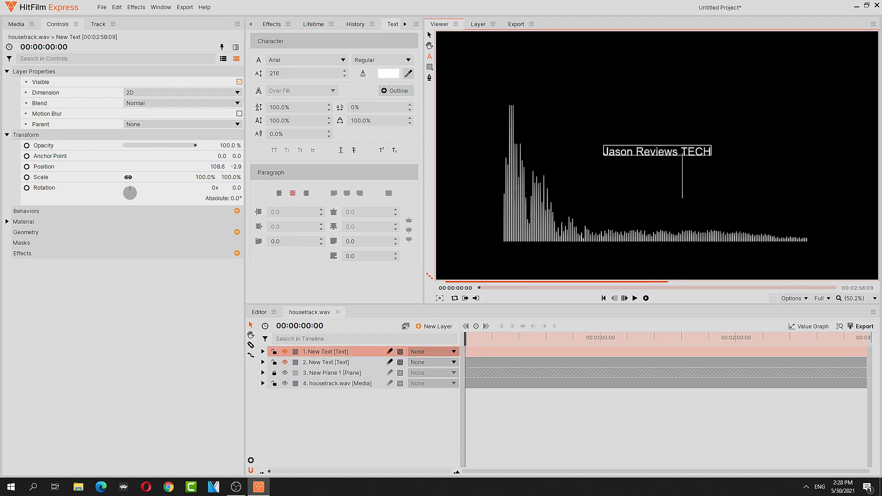
Select the whole "Jason Reviews TECH" title and set its font size to 114
double_click(628, 151)
left_click_drag(603, 151, 712, 151)
left_click(302, 71)
key("Return")
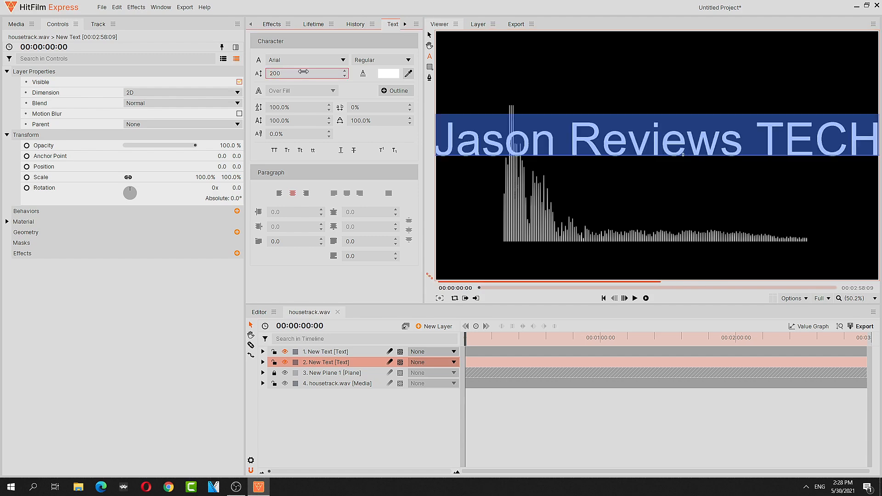
left_click_drag(281, 75, 268, 74)
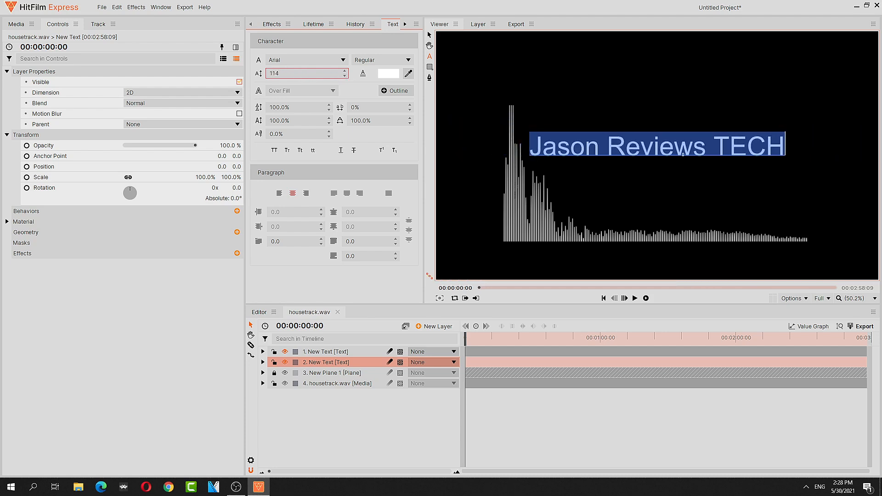
Move the title upward in the viewer to a position of about 3.9, 107.6
left_click(552, 188)
left_click(429, 35)
left_click_drag(588, 151, 588, 126)
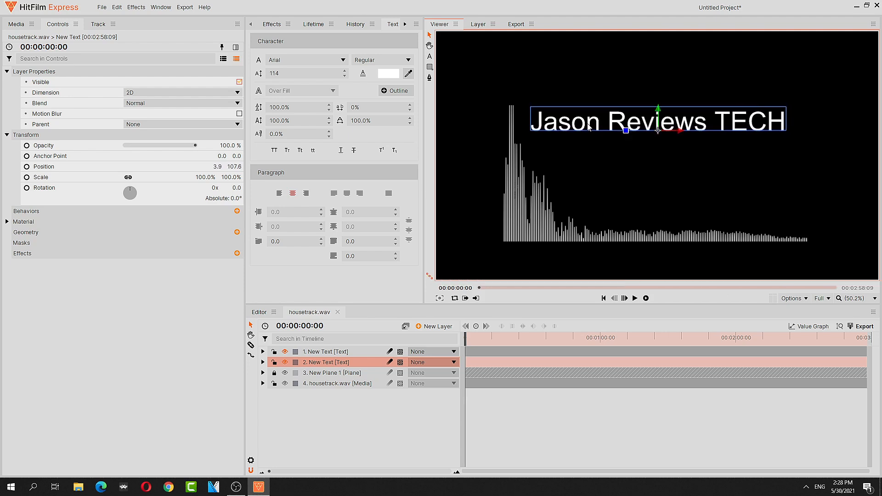
Deselect the title and expand the New Plane 1 layer's properties in the timeline
left_click(608, 200)
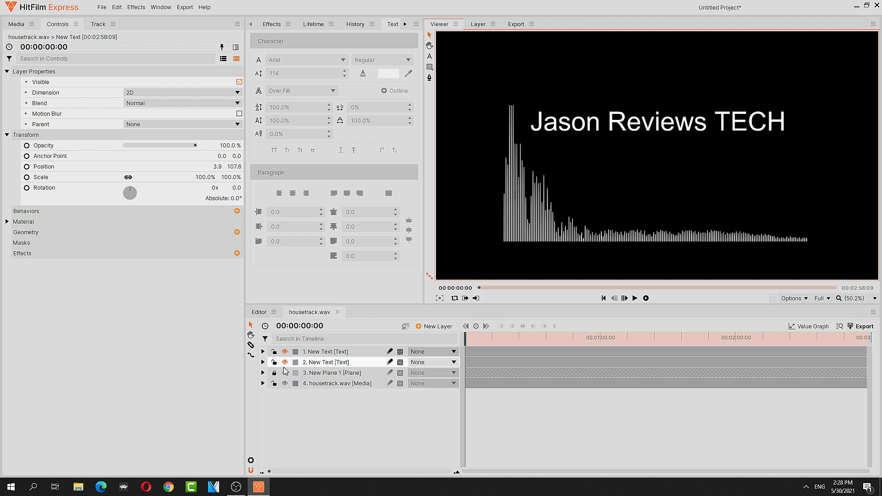
left_click(262, 362)
left_click(263, 363)
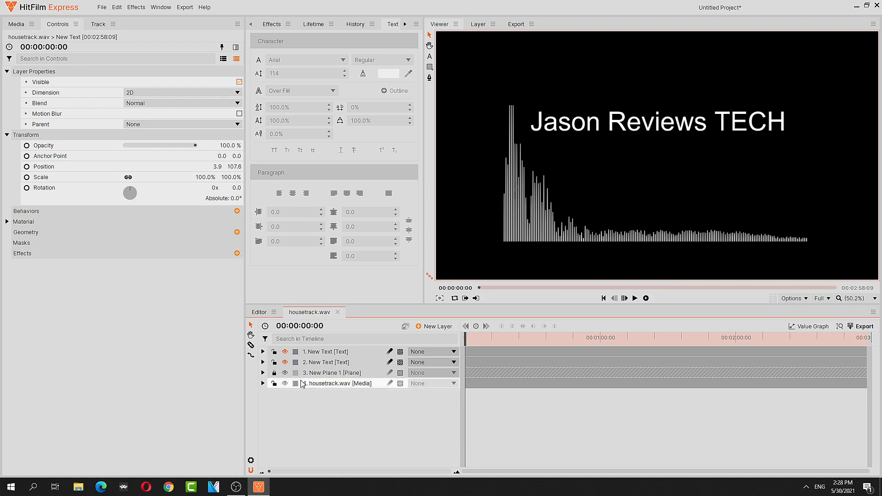
left_click(262, 372)
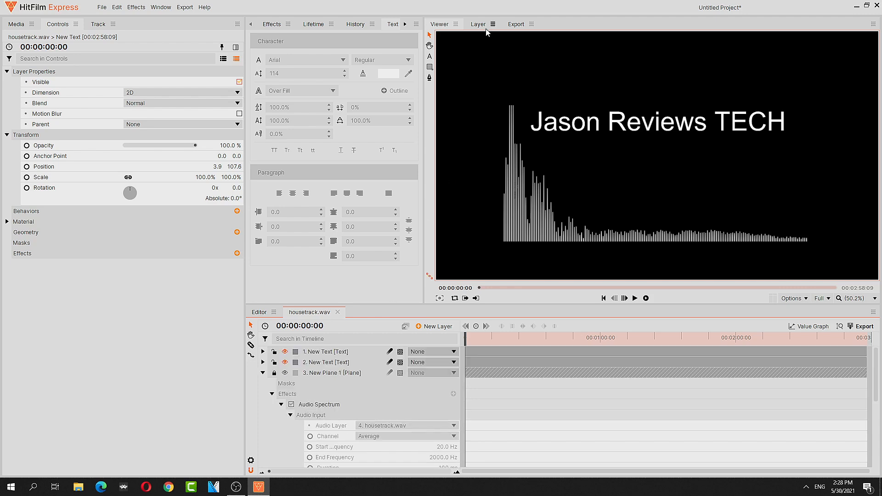
Search the effects library for "warp"
left_click(272, 24)
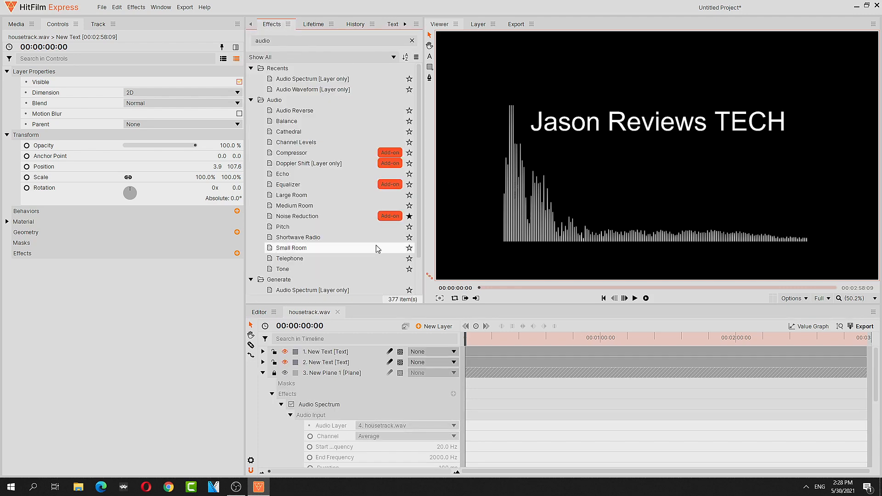
left_click(313, 42)
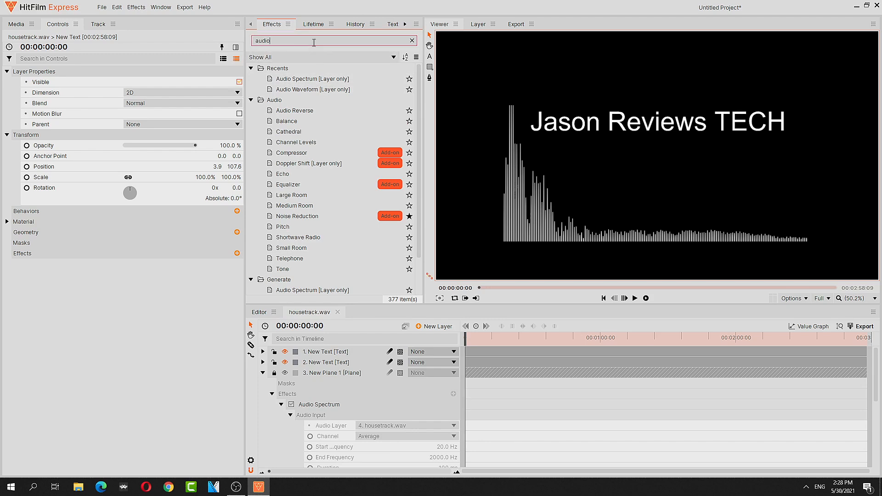
key("BackSpace")
key("BackSpace")
key("BackSpace")
type("warp")
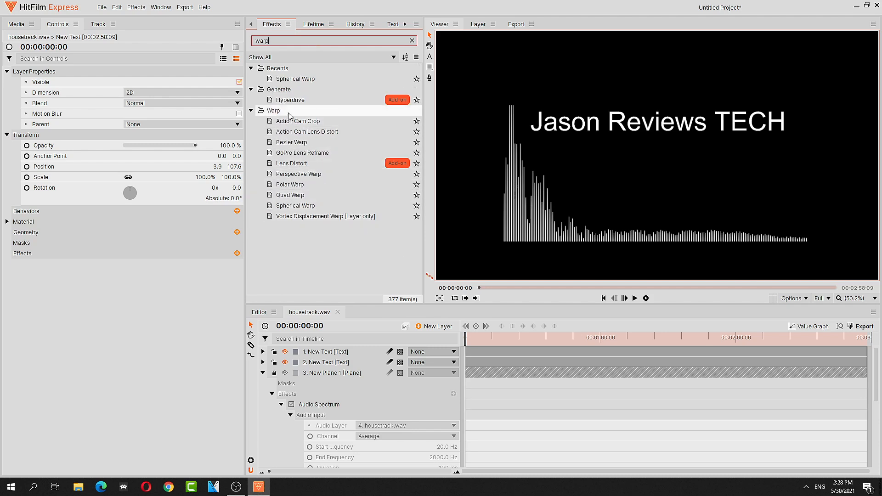
Try to apply the Spherical Warp effect to the locked New Plane 1 layer
left_click_drag(296, 79, 415, 315)
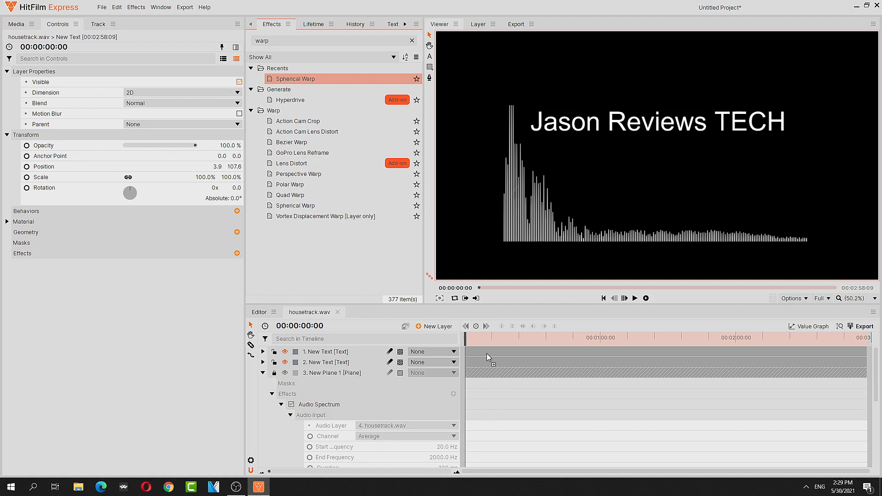
left_click_drag(485, 354, 265, 379)
scroll(390, 396, "down", 3)
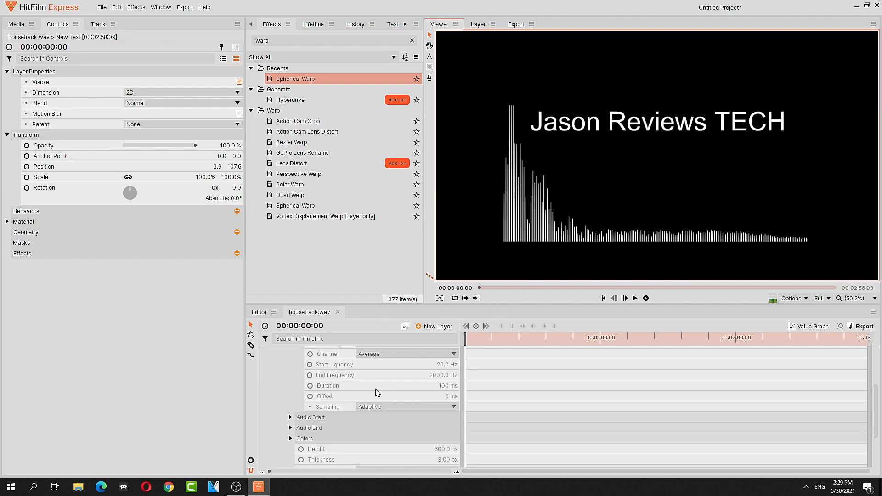
scroll(377, 392, "up", 3)
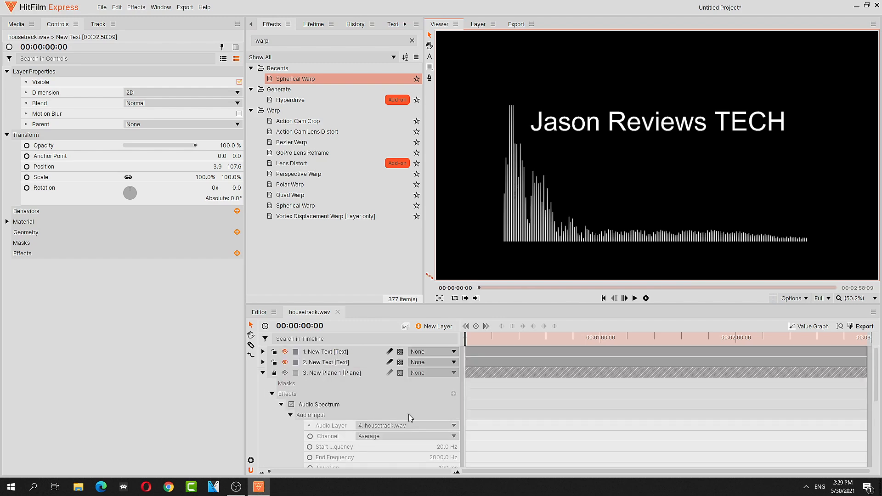
Unlock the New Plane 1 layer and apply the Spherical Warp effect to it
left_click(271, 394)
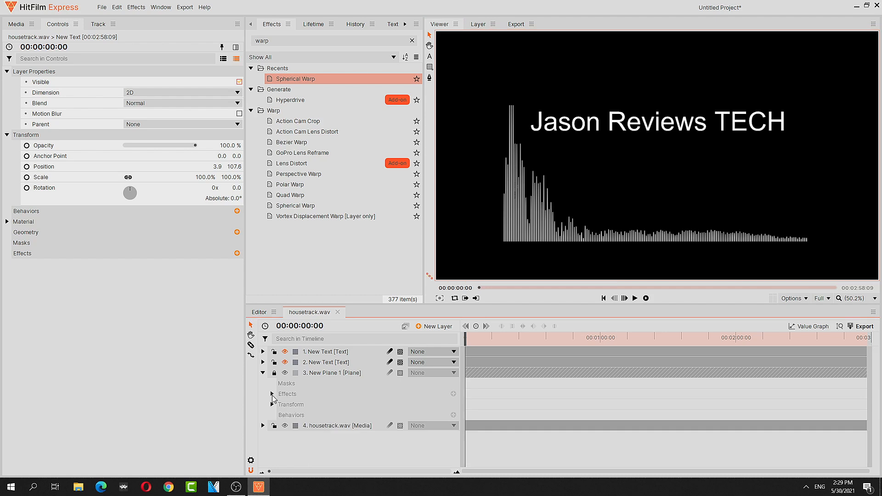
left_click(274, 374)
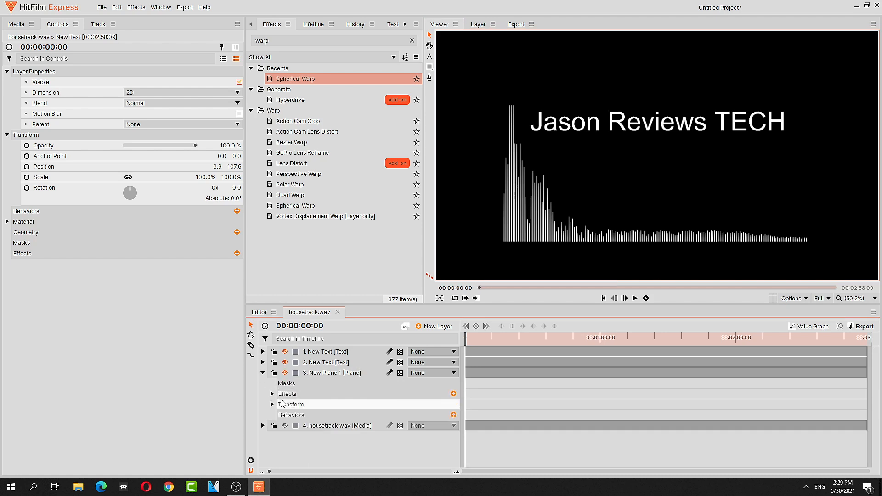
left_click_drag(290, 85, 294, 346)
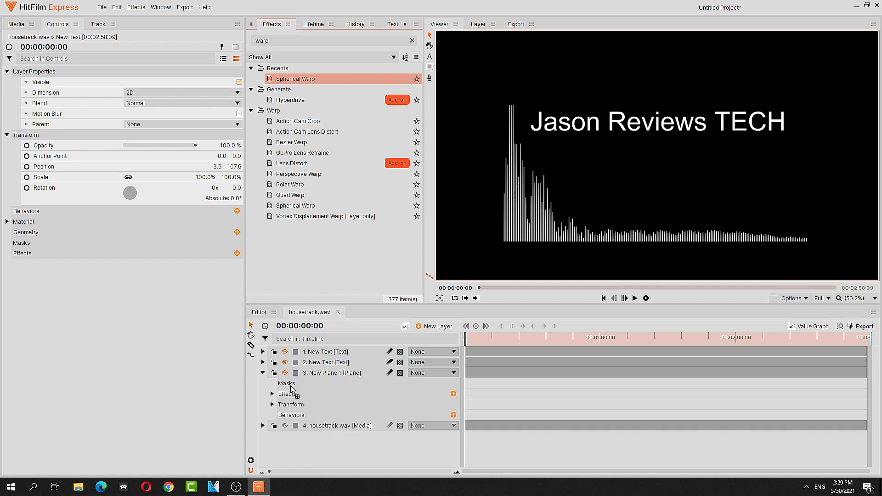
left_click_drag(294, 383, 294, 383)
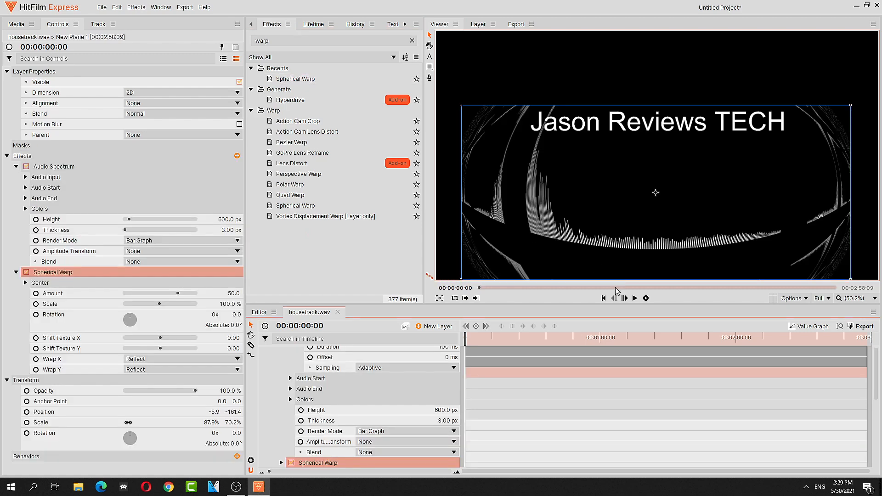
Play the composite shot to about 00:00:04:09 to preview the warped spectrum
left_click(634, 298)
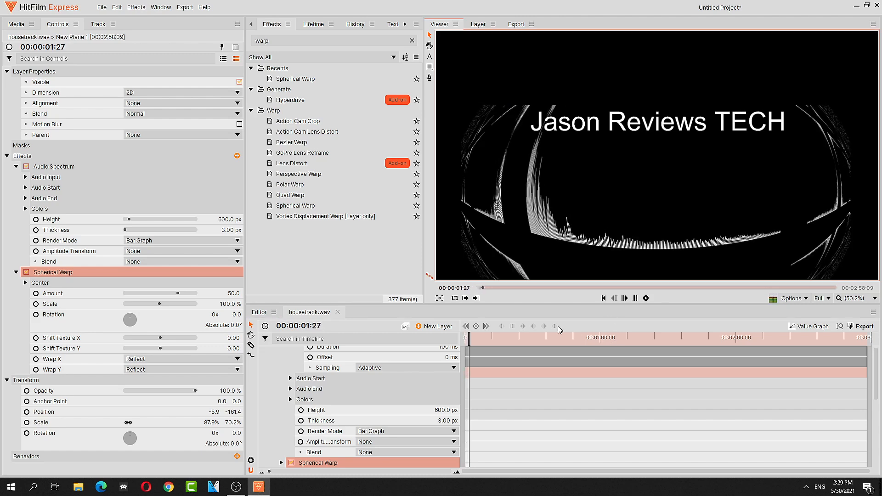
left_click(635, 298)
Set the color preset of New Plane 1's Audio Spectrum effect to RGB
scroll(308, 455, "down", 2)
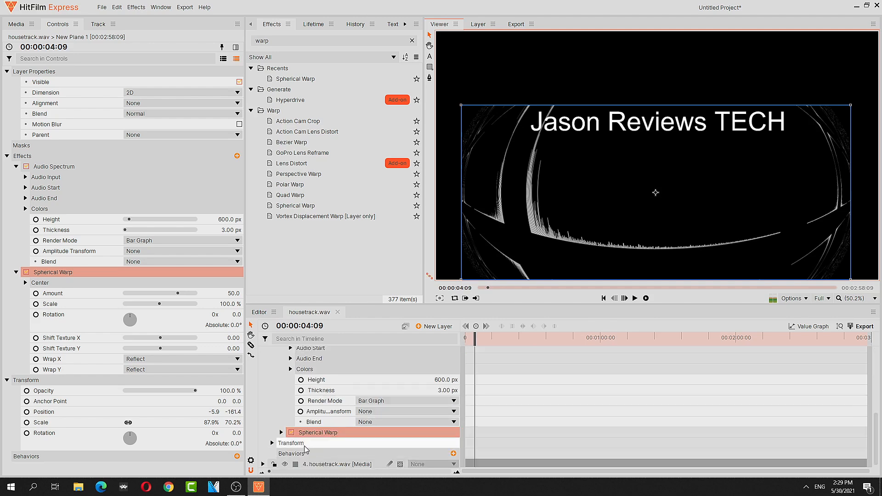
scroll(284, 429, "up", 2)
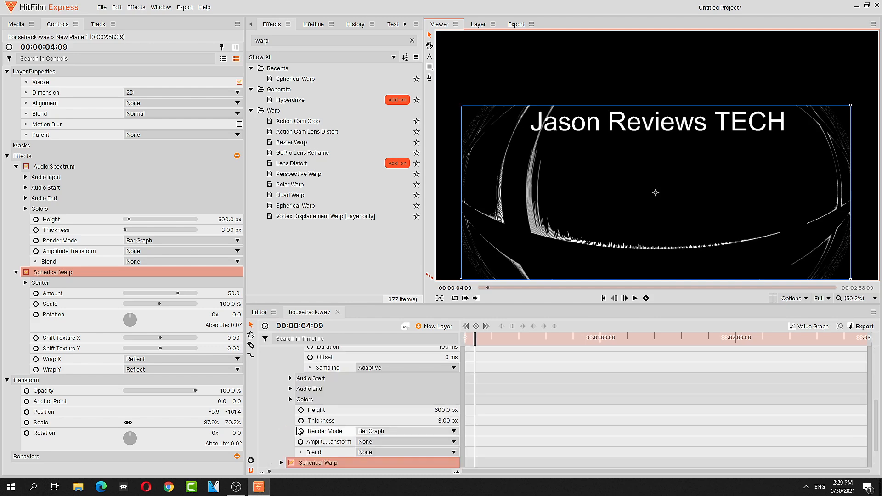
left_click(291, 399)
left_click(381, 410)
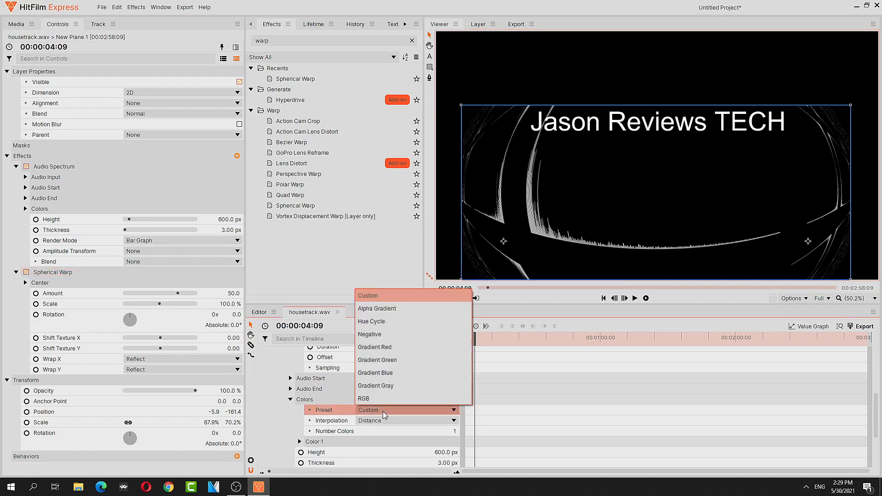
left_click(390, 399)
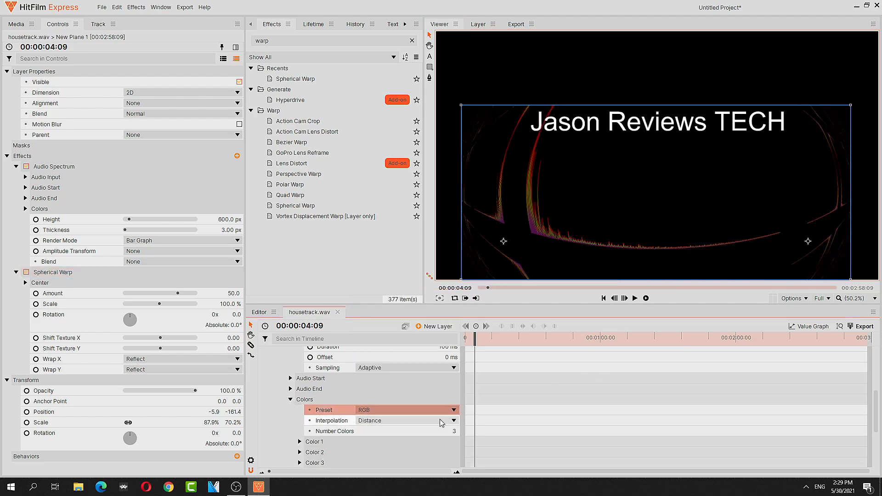
left_click(390, 412)
left_click(391, 411)
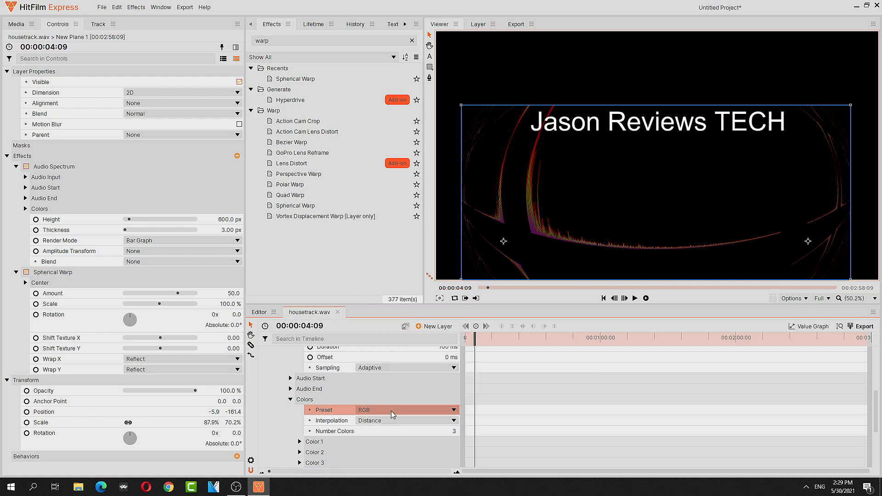
Change Color 1 of the Audio Spectrum effect to yellow (255, 255, 0)
scroll(321, 391, "down", 3)
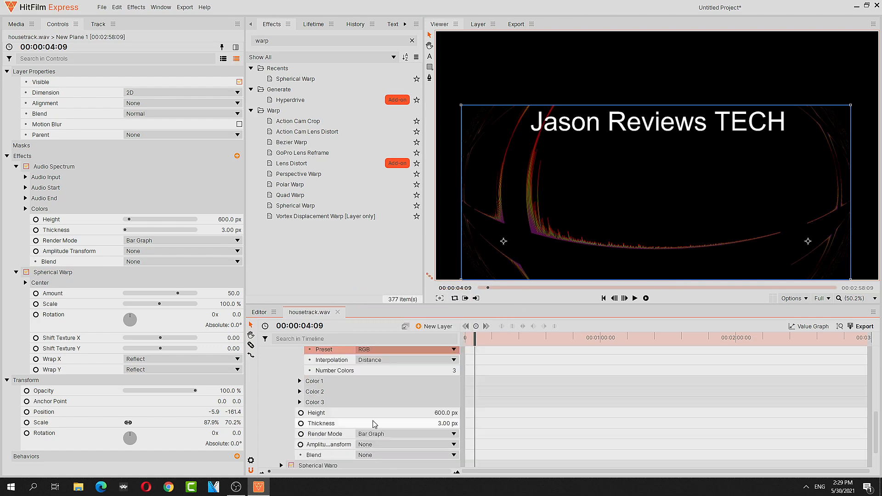
left_click(301, 381)
left_click(455, 403)
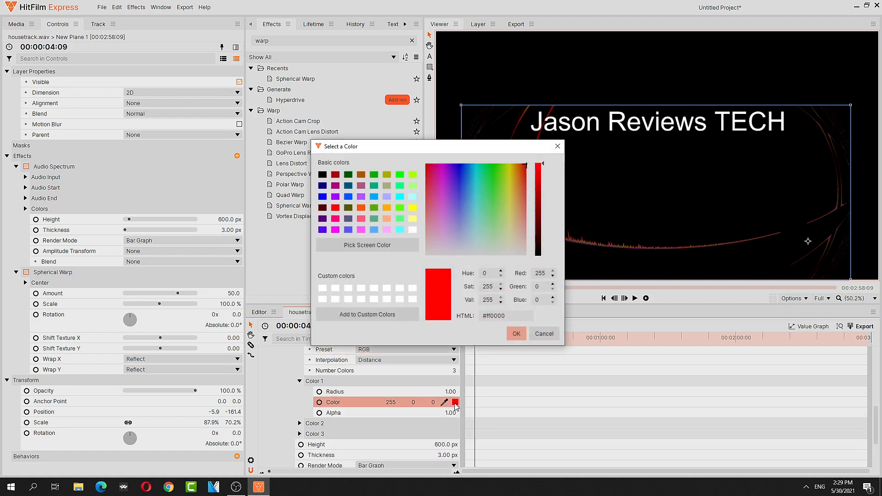
left_click(389, 208)
left_click(411, 208)
left_click(516, 334)
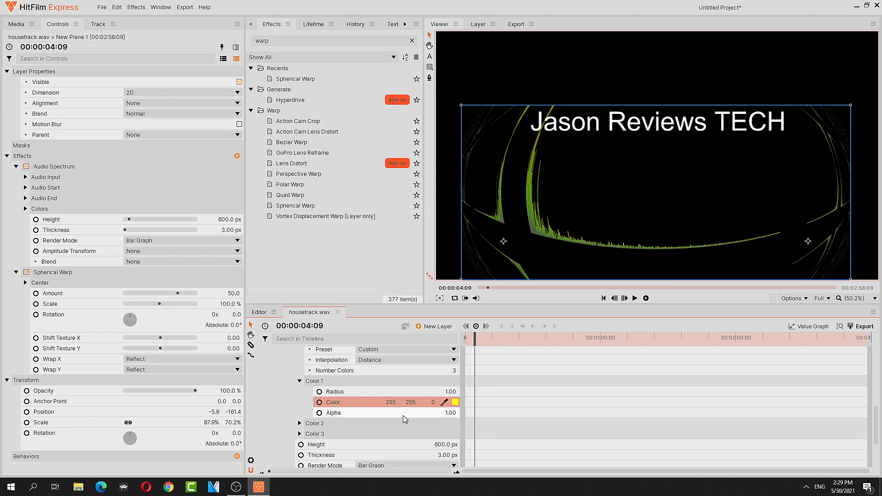
Enable keyframing for the Audio Spectrum's height at 00:00:04:09 and set it to 734 px
scroll(404, 415, "down", 2)
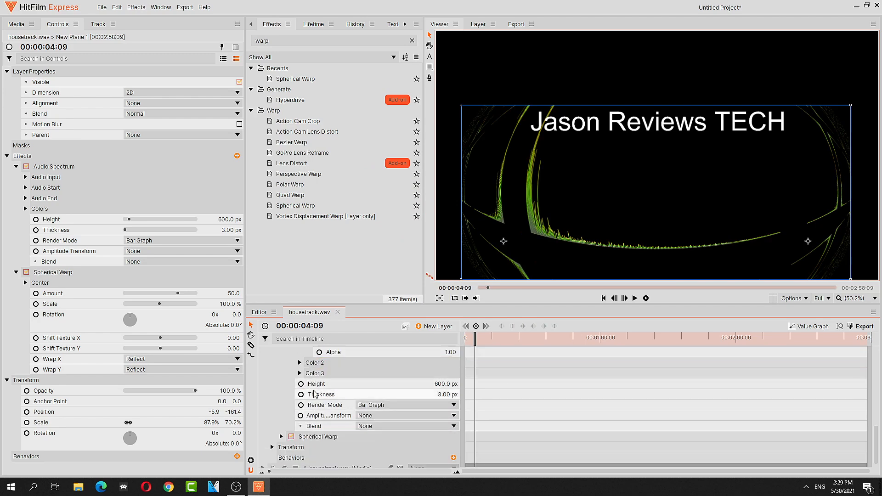
left_click(302, 385)
left_click_drag(451, 385, 490, 385)
Set the Audio Spectrum's thickness to 13 px and enable keyframing for it at 00:00:09:04
mouse_move(482, 337)
left_mouse_down()
mouse_move(465, 338)
mouse_move(484, 339)
left_mouse_up()
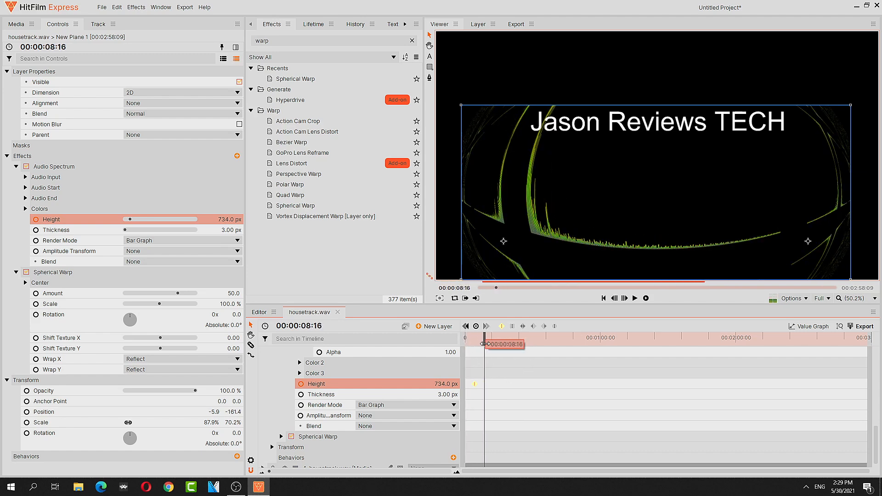
left_click(327, 395)
left_click_drag(447, 395, 451, 395)
left_click_drag(489, 336, 485, 339)
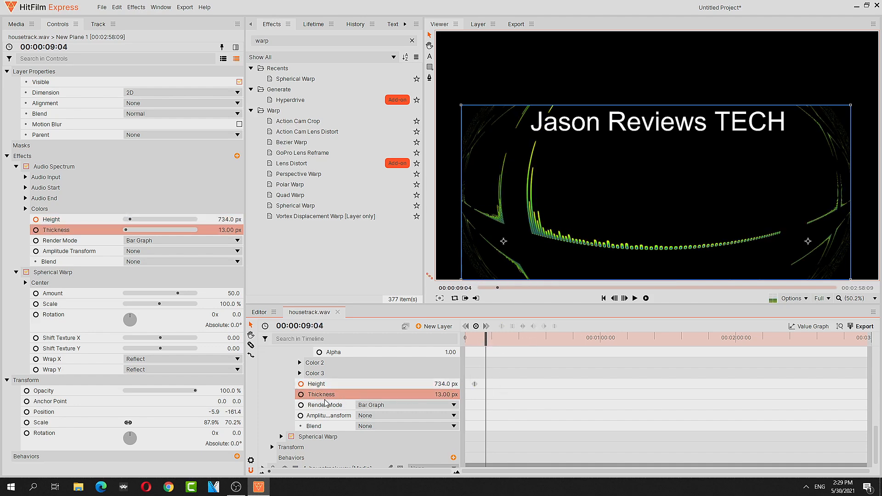
left_click(301, 395)
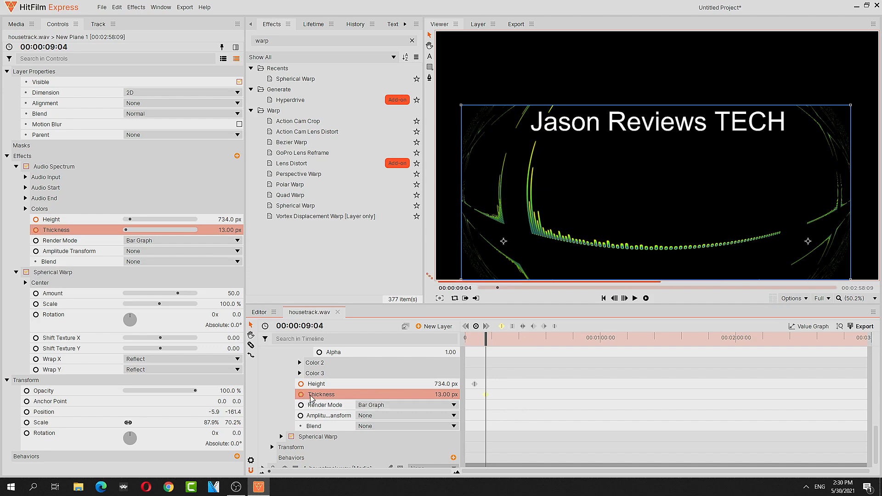
Set the Audio Spectrum's thickness to 6 px at about 00:00:07:27 and play the shot from the start
left_click_drag(485, 344, 482, 345)
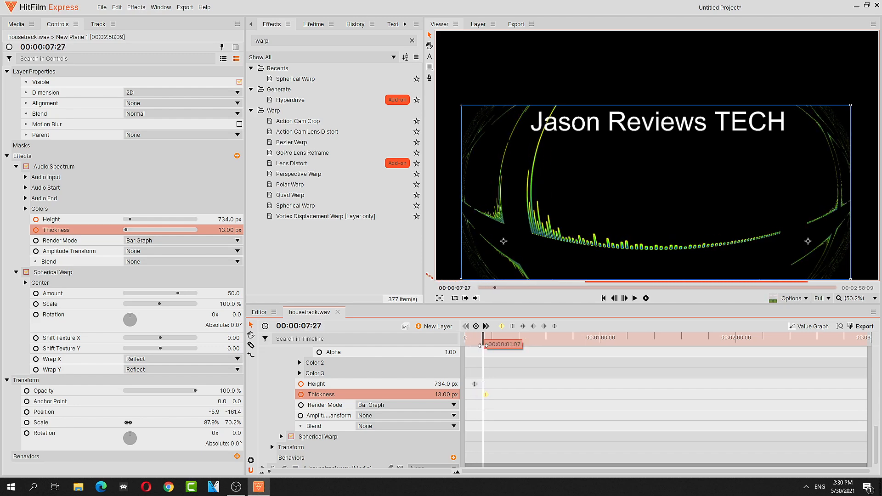
left_click_drag(442, 395, 434, 395)
left_click_drag(481, 344, 464, 342)
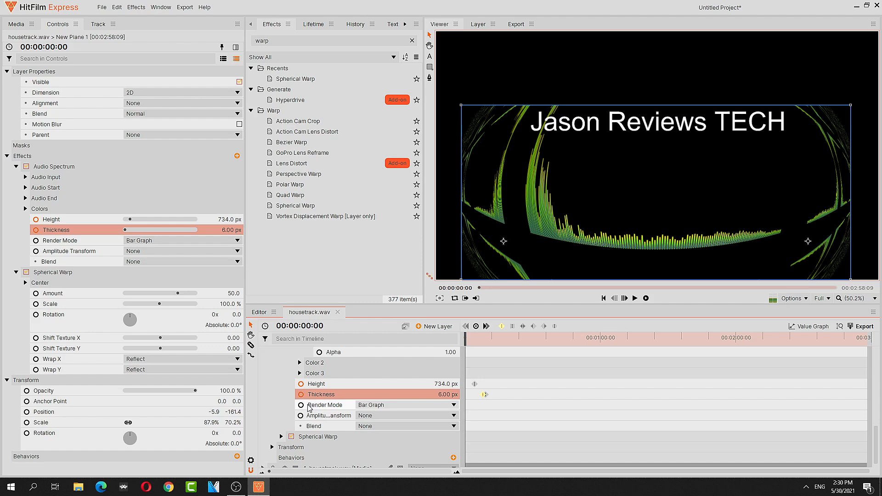
left_click(635, 298)
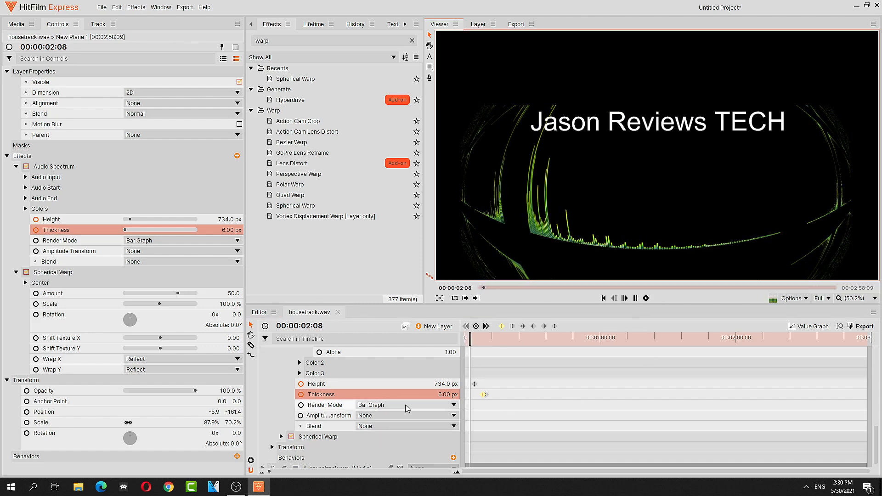
Expand the Spherical Warp settings and enable keyframing for Amount at 00:00:01:03
left_click(281, 437)
scroll(333, 412, "down", 3)
scroll(357, 414, "up", 1)
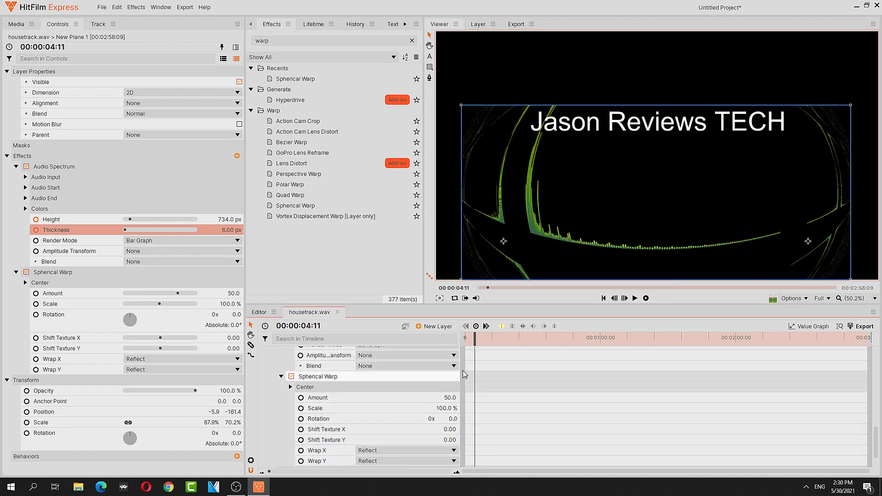
left_click_drag(474, 340, 467, 344)
left_click(300, 398)
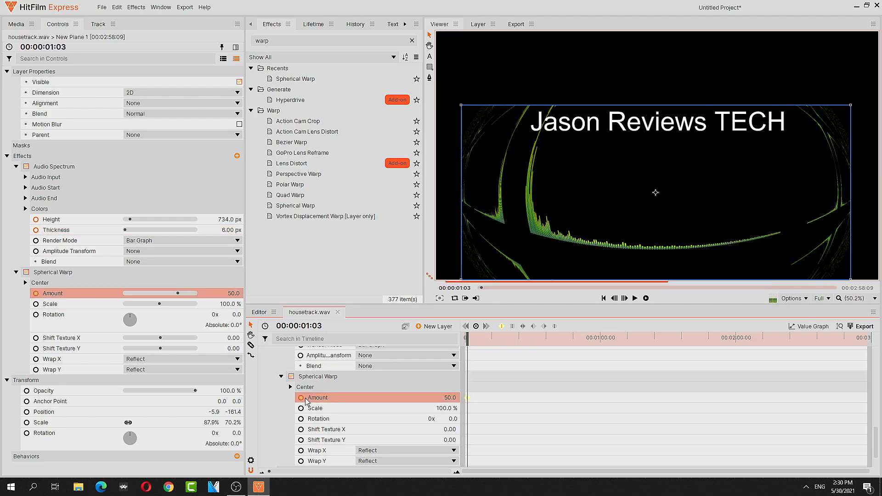
Set the Spherical Warp amount to 85 near 00:00:00:15 and play the shot from the start
left_click_drag(469, 343, 467, 343)
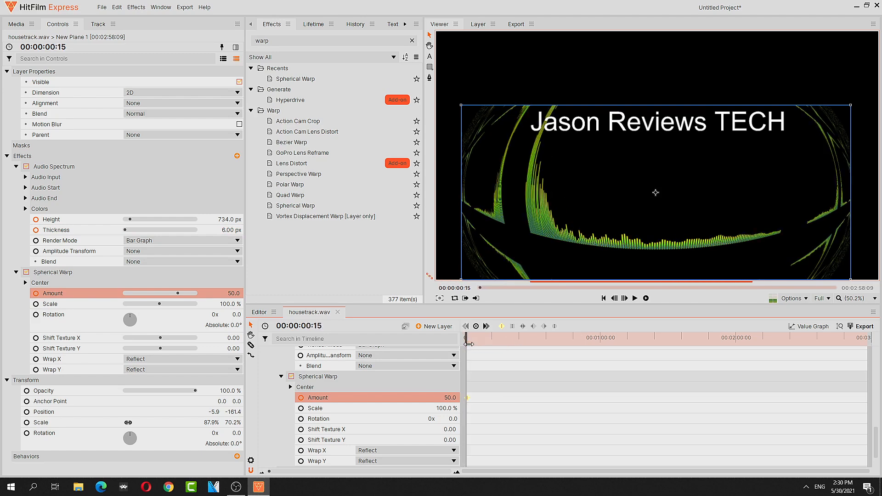
left_click_drag(451, 398, 466, 398)
left_click_drag(466, 343, 464, 343)
left_click(635, 300)
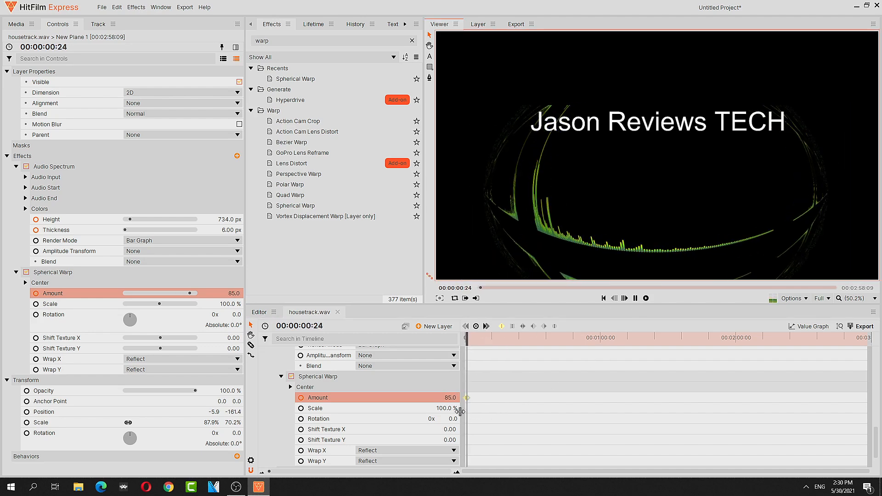
Add further keyframes to the Spherical Warp amount within the opening seconds, setting the last one to 76
left_click_drag(446, 398, 433, 397)
left_click_drag(470, 343, 475, 344)
left_click_drag(442, 398, 449, 398)
Play the composite shot from the start to about 00:00:06:10 to preview the animated warp
left_click_drag(476, 341, 465, 341)
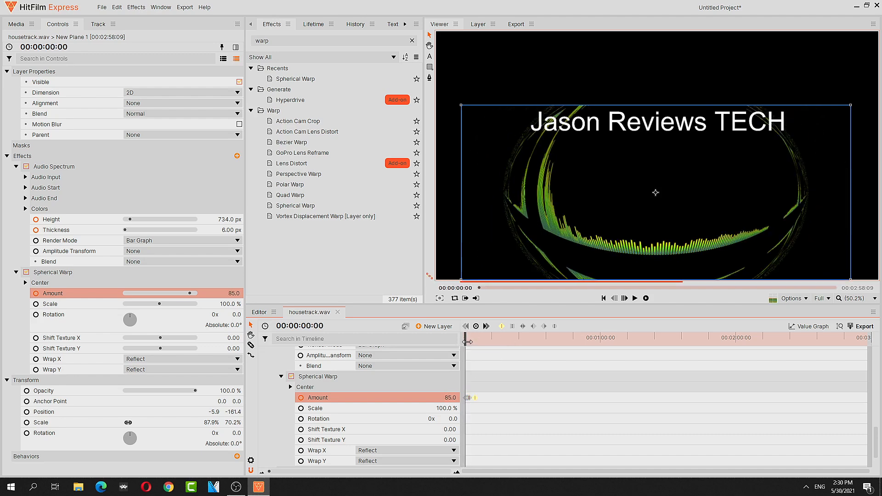
left_click(634, 298)
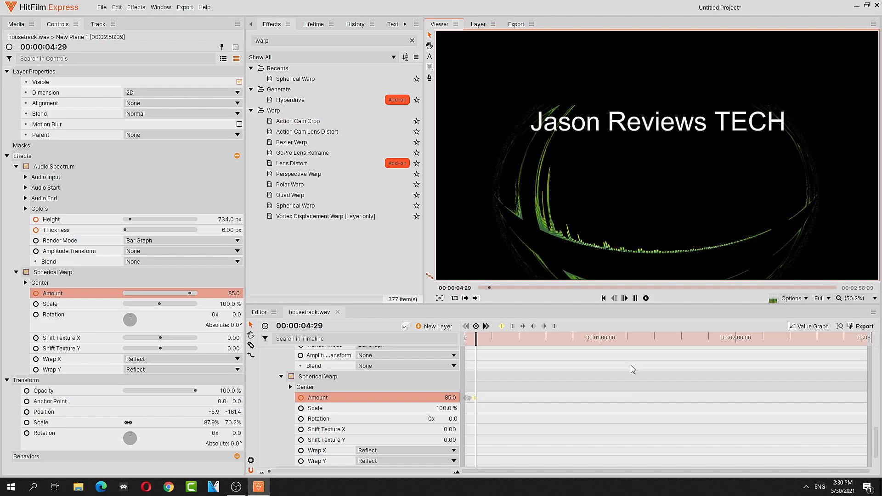
left_click(636, 298)
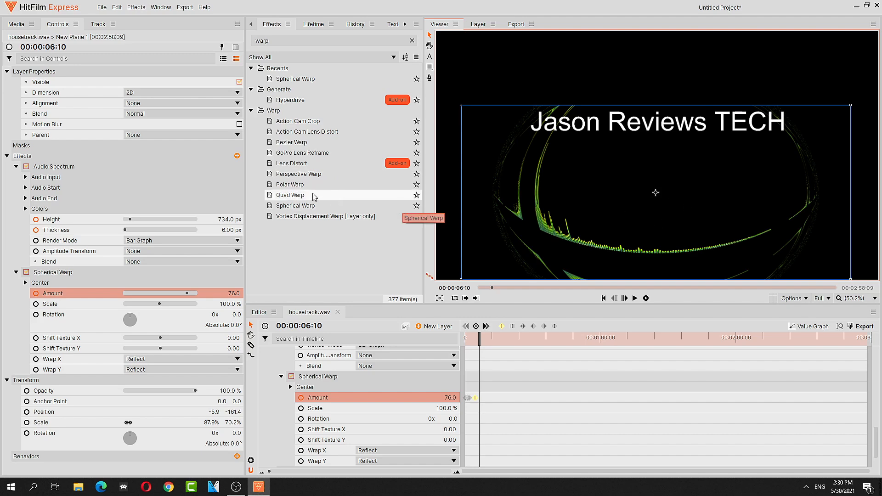
Show the project's media files
left_click(19, 25)
left_click(54, 24)
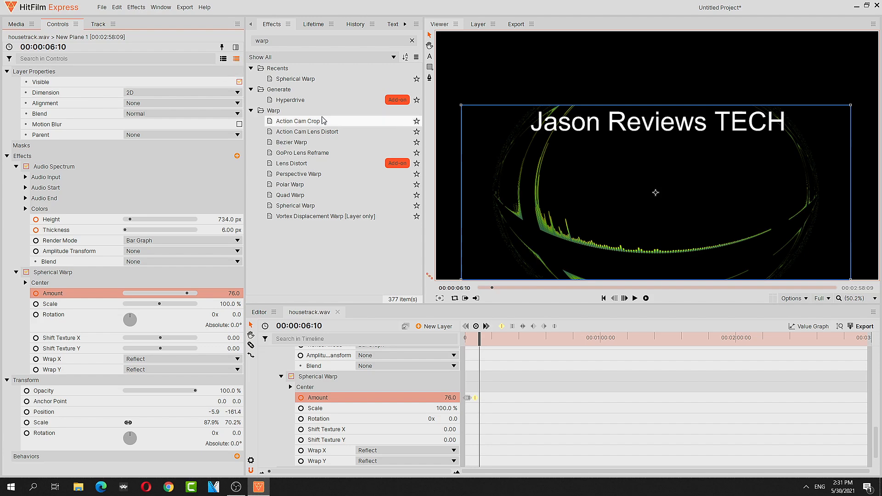
left_click(31, 24)
left_click(18, 25)
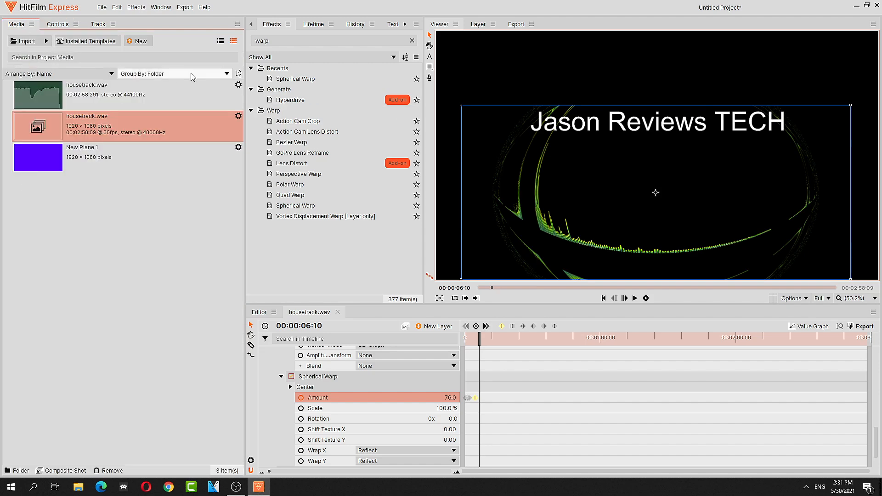